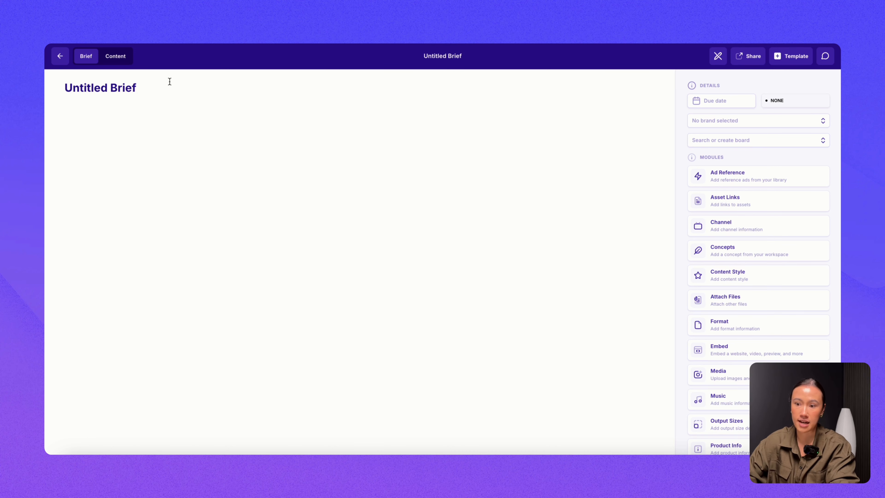
# - Title the brief "New Brief for" plus the recipient's first name and add the intro line "Hey just sending you the below to review:"
pyautogui.moveTo(148, 91); pyautogui.dragTo(63, 88)
pyautogui.write('N')
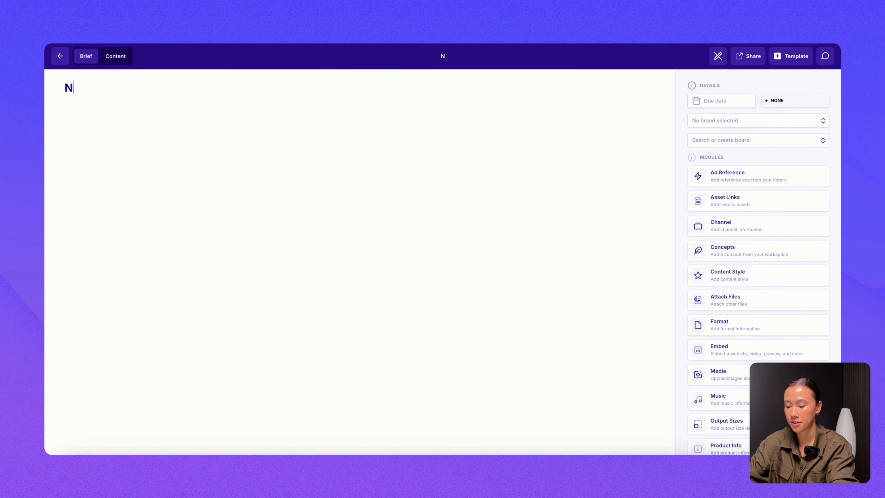
pyautogui.write('ew Brief for Maddie')
pyautogui.press('Return')
pyautogui.write('H')
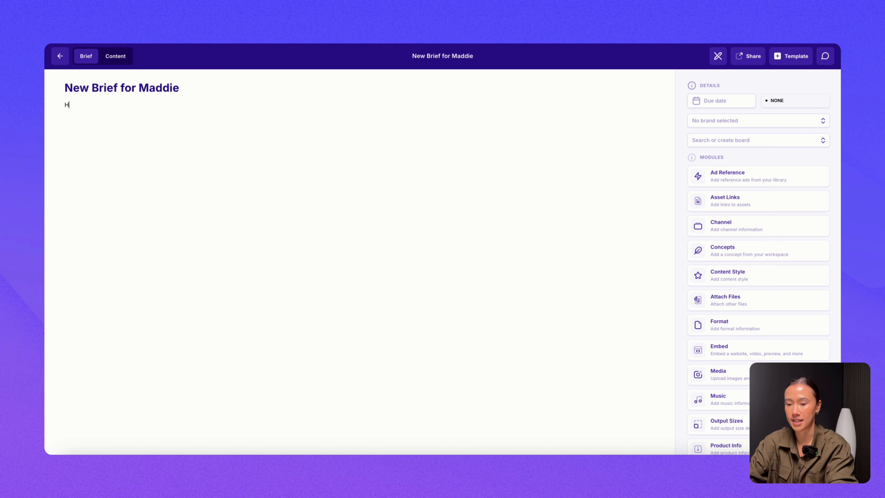
pyautogui.write('ey just sending you the below to review:')
pyautogui.press('Return')
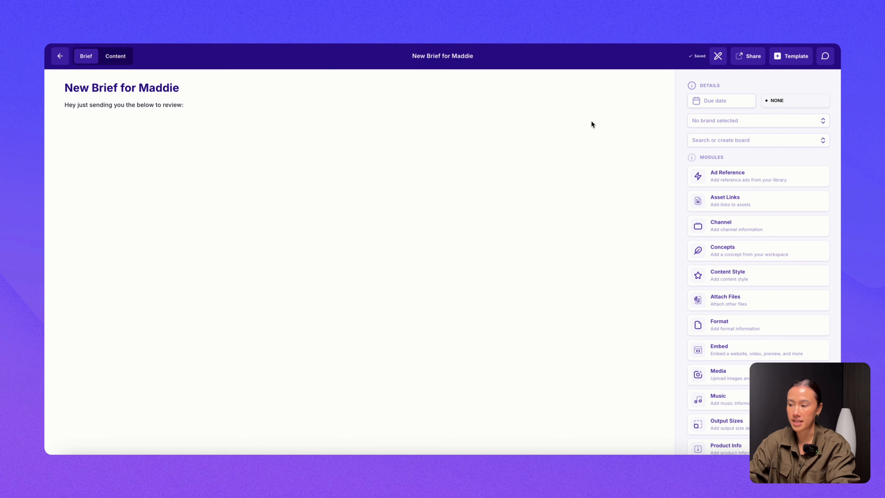
# - Set the brief's due date to 30 April 2025 and its status to Draft
pyautogui.click(716, 101)
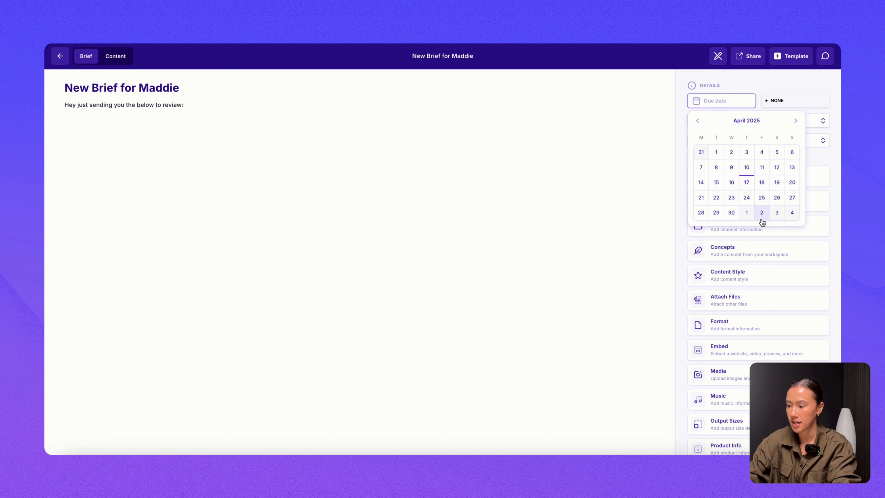
pyautogui.click(736, 217)
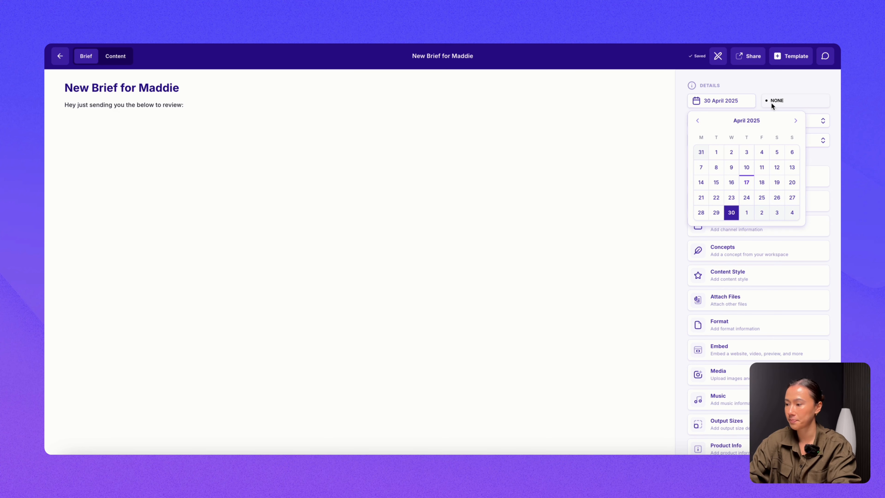
pyautogui.click(771, 102)
pyautogui.click(798, 86)
pyautogui.click(785, 104)
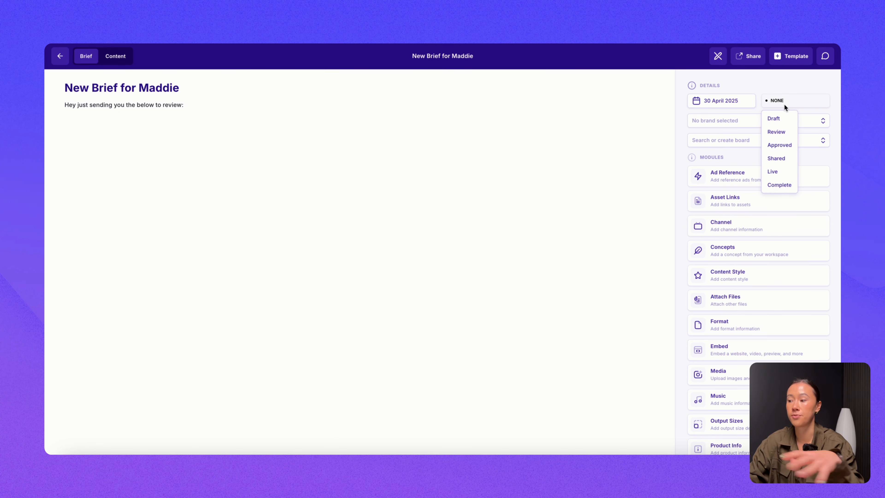
pyautogui.click(778, 116)
# - Add a Product Info module and fill its About description with "This is a new gut supplement that..."
pyautogui.scroll(-2, 682, 164)
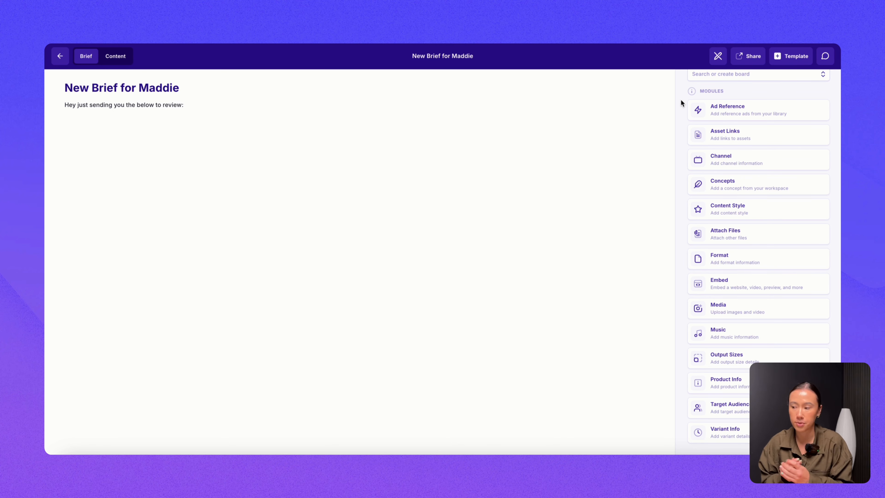
pyautogui.click(733, 388)
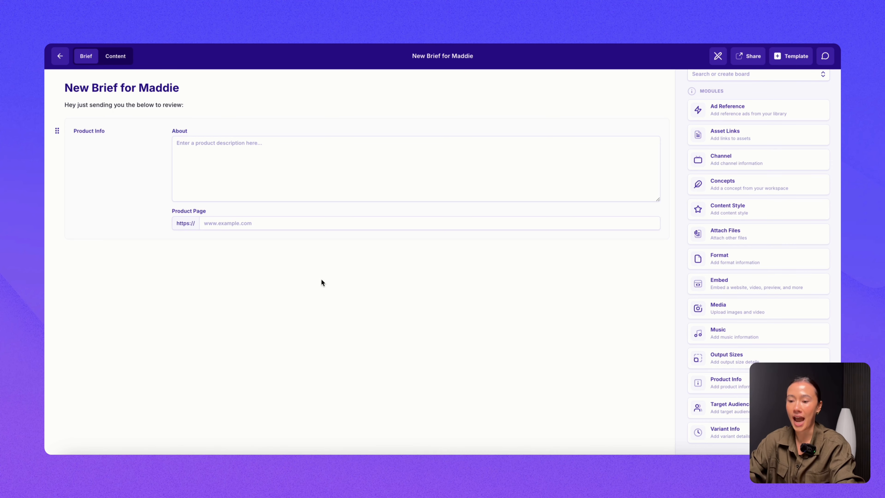
pyautogui.click(204, 171)
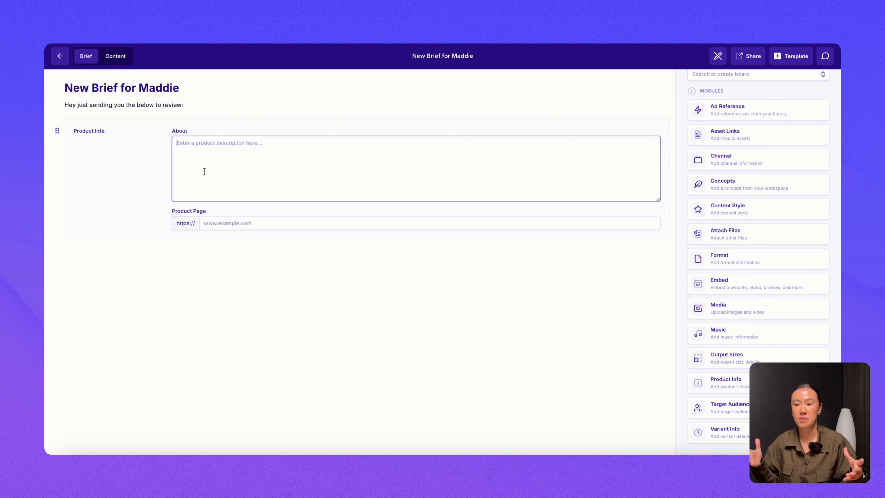
pyautogui.write('This is a new gut supplement that...')
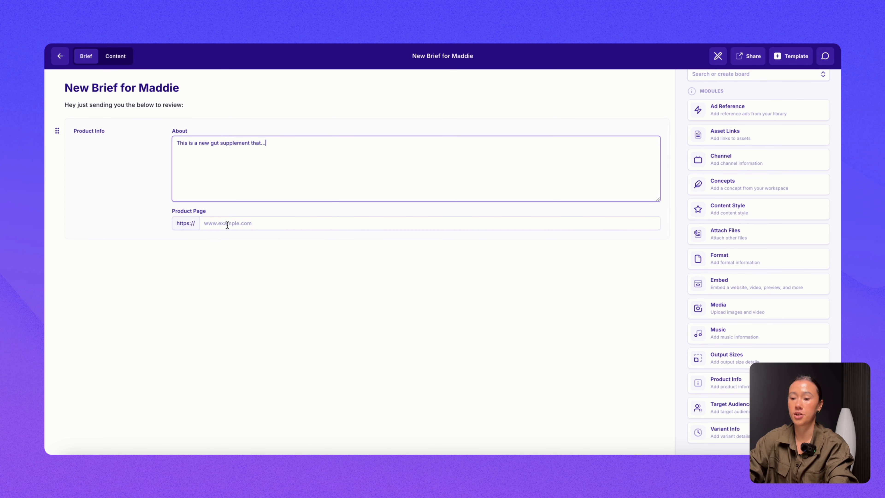
pyautogui.click(227, 224)
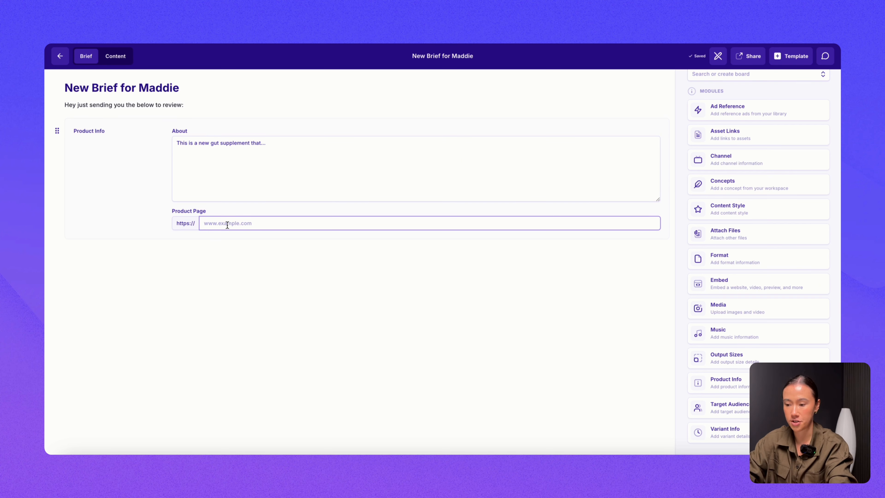
# - Add a Target Audience module below the product info with the description "Audience of 25-35yr old women who..."
pyautogui.click(256, 387)
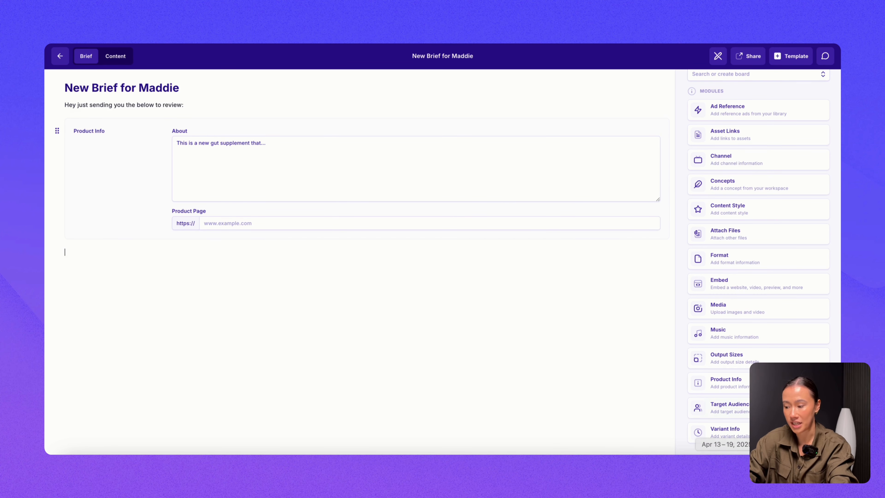
pyautogui.click(748, 406)
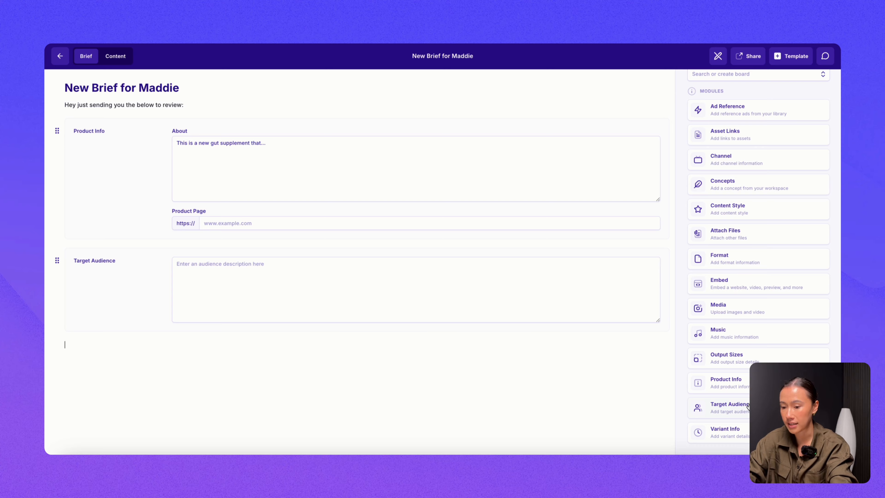
pyautogui.click(748, 237)
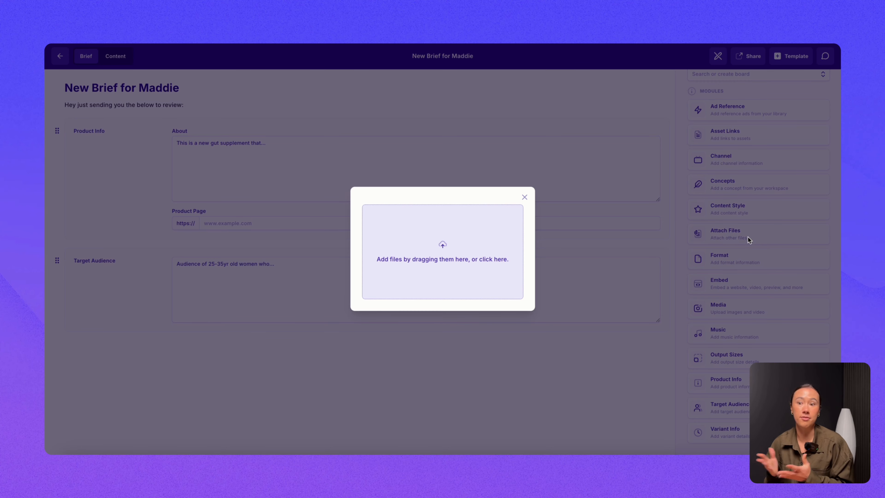
pyautogui.click(572, 360)
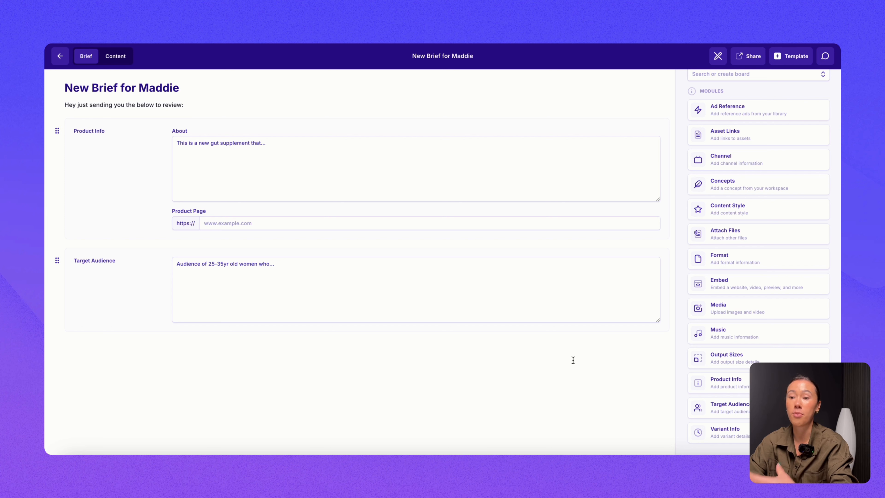
# - Change the heading text below the Target Audience module to "Deliverables Expected" and start a new line under it
pyautogui.moveTo(115, 345); pyautogui.dragTo(64, 343)
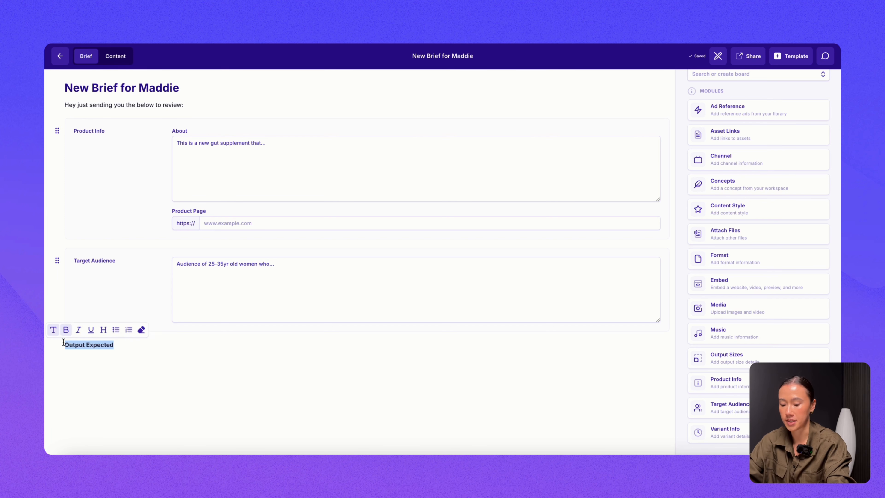
pyautogui.write('Deliverables Expected')
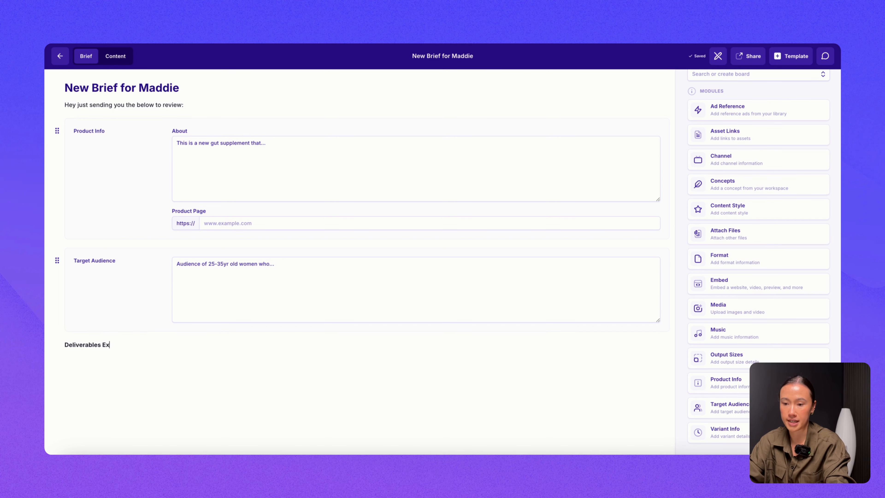
pyautogui.press('Return')
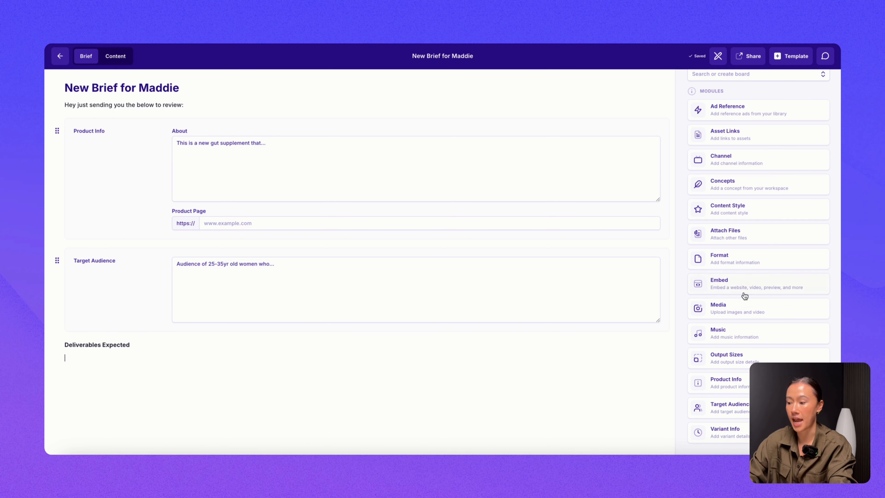
# - Add Format and Output Sizes modules under Deliverables Expected, choosing Video with the 9:16 and 4:5 sizes
pyautogui.click(744, 262)
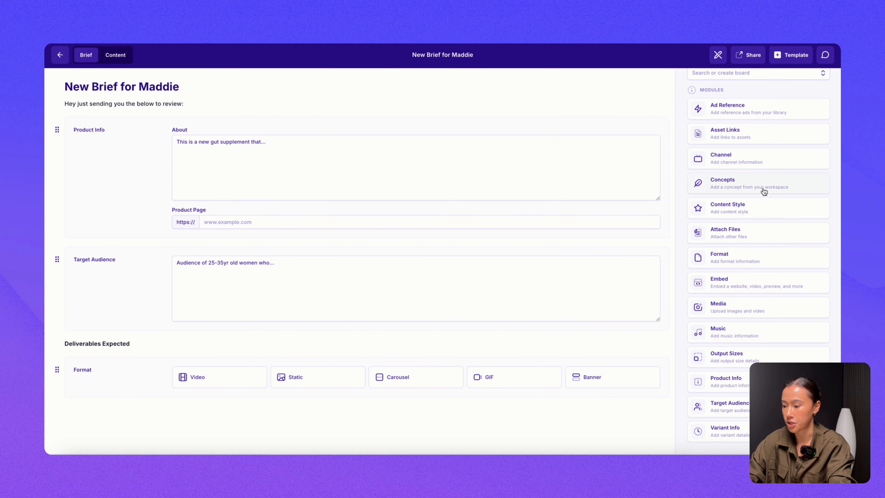
pyautogui.click(725, 361)
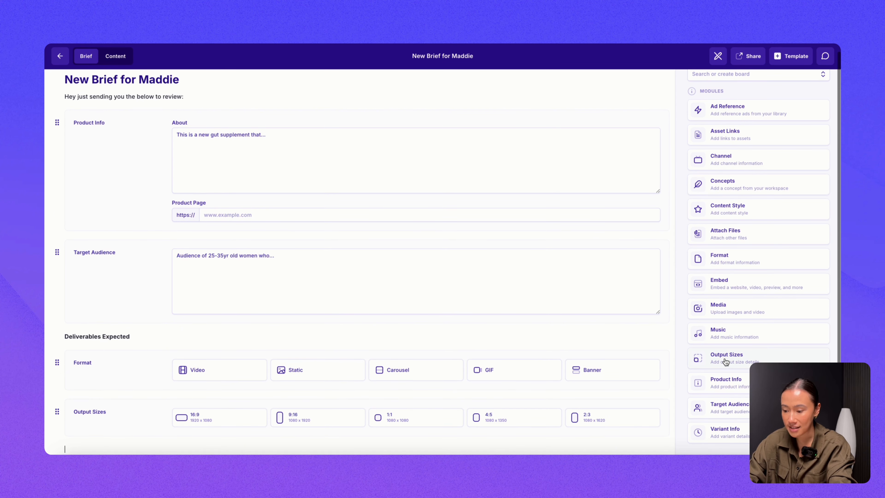
pyautogui.click(229, 379)
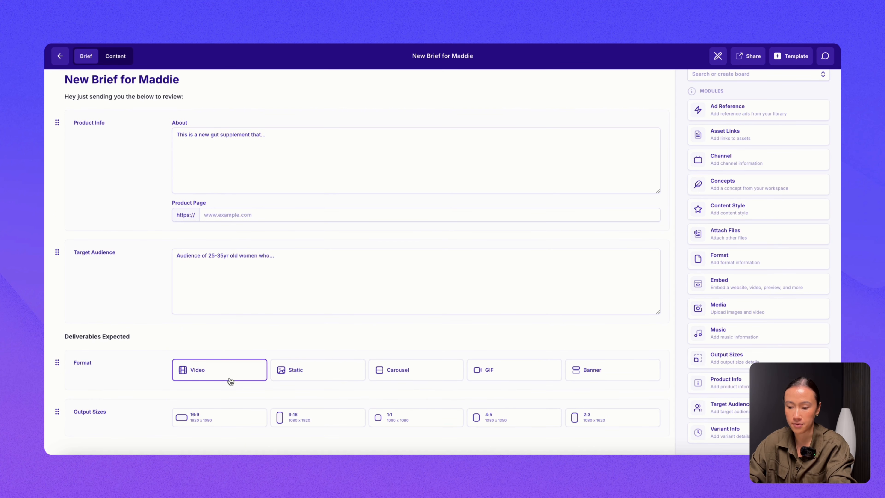
pyautogui.click(312, 418)
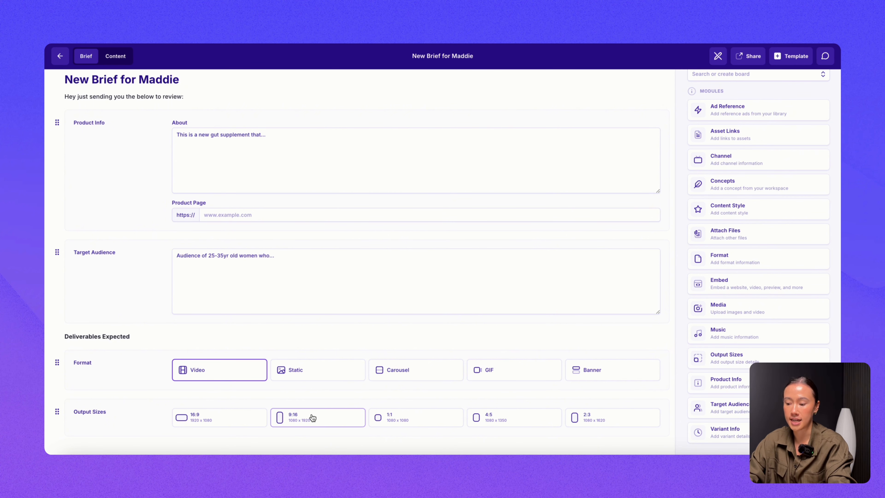
pyautogui.click(491, 421)
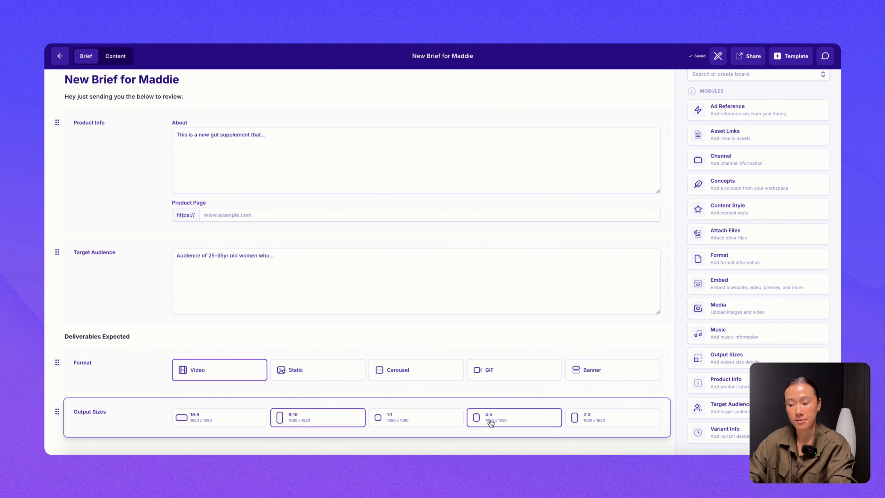
# - Add a Variant Info module and name its two variants "Hook 1 = XYZ" and "Hook 2 = XYZ"
pyautogui.click(730, 436)
pyautogui.click(339, 378)
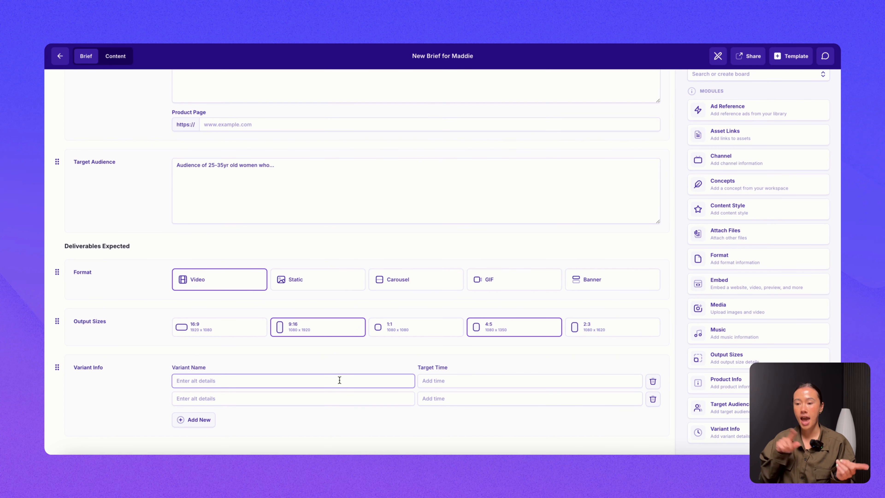
pyautogui.write('Hook ')
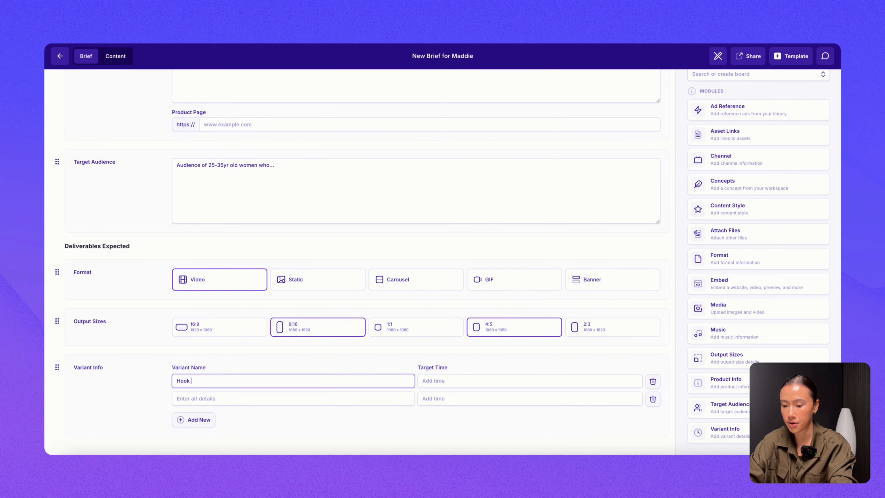
pyautogui.write('1 = XYZ')
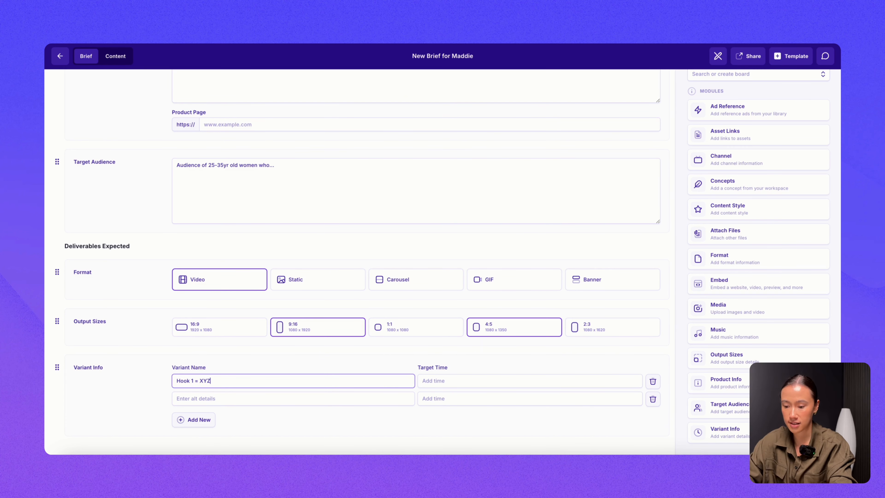
pyautogui.click(300, 402)
pyautogui.write('Hook 2 ')
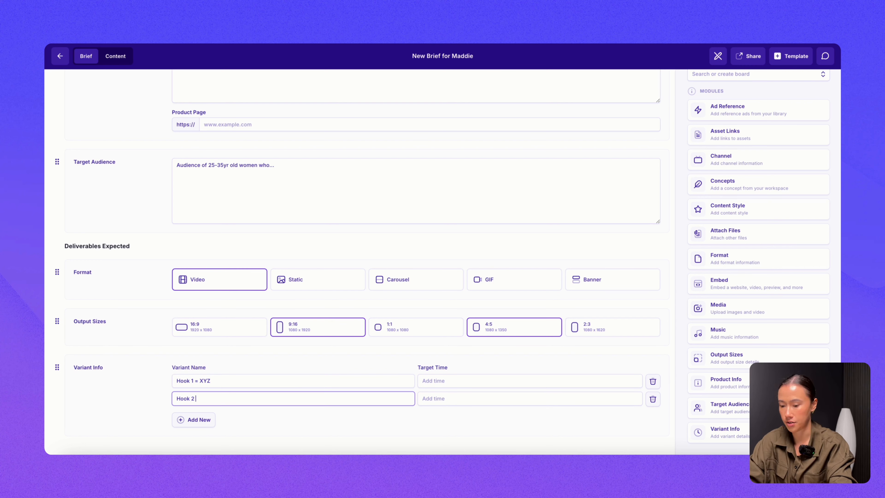
pyautogui.write('= XYZ')
# - Set the target time of both hook variants to "Within 48hrs of approved version 1"
pyautogui.click(495, 382)
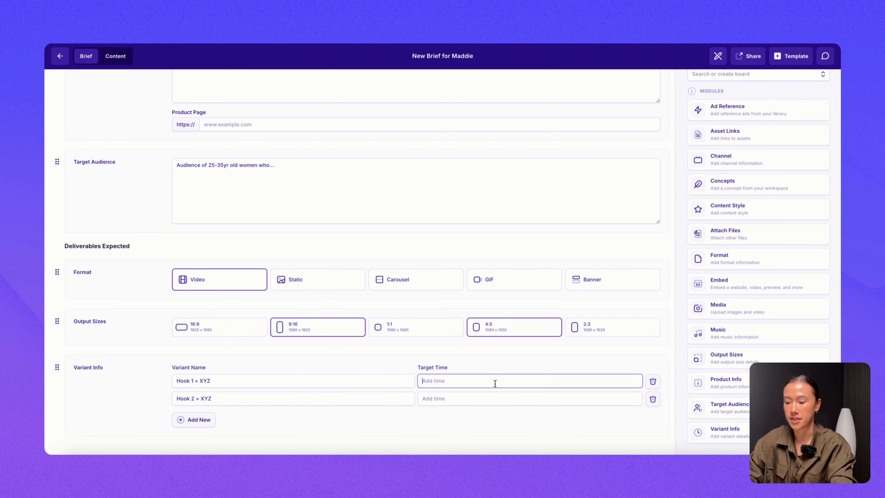
pyautogui.write('Within')
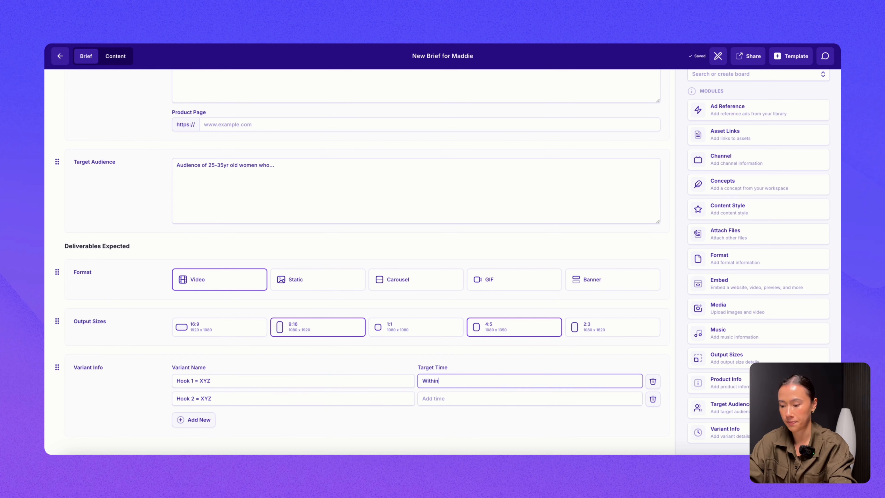
pyautogui.write(' 48hrs of approved version 1')
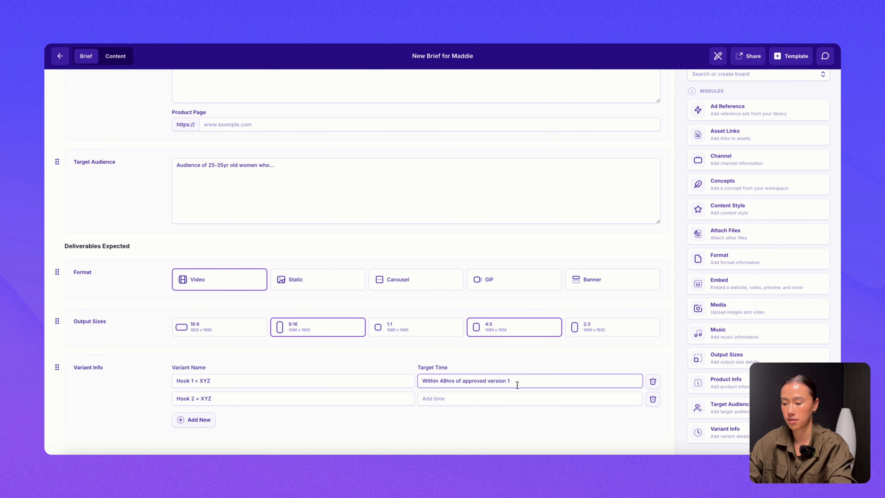
pyautogui.click(517, 398)
pyautogui.write('Within 48hrs of approved version 1')
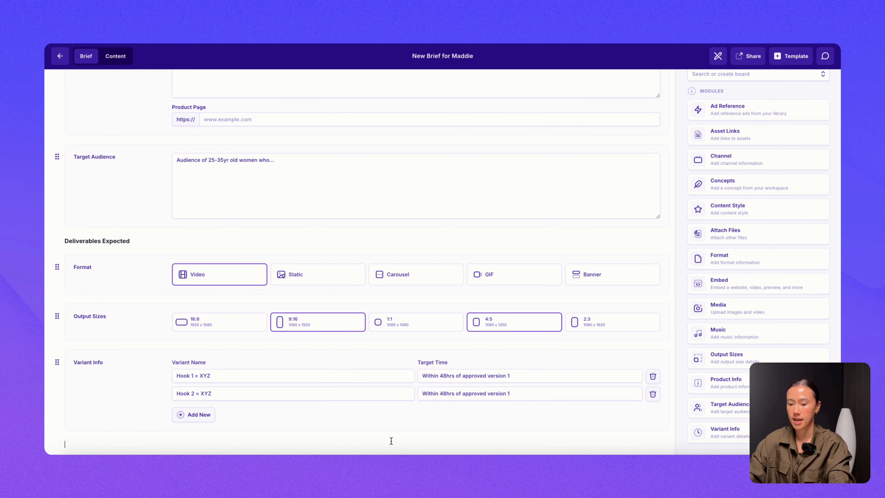
# - Add a Channel module below the variant info and select Facebook and Instagram
pyautogui.click(739, 167)
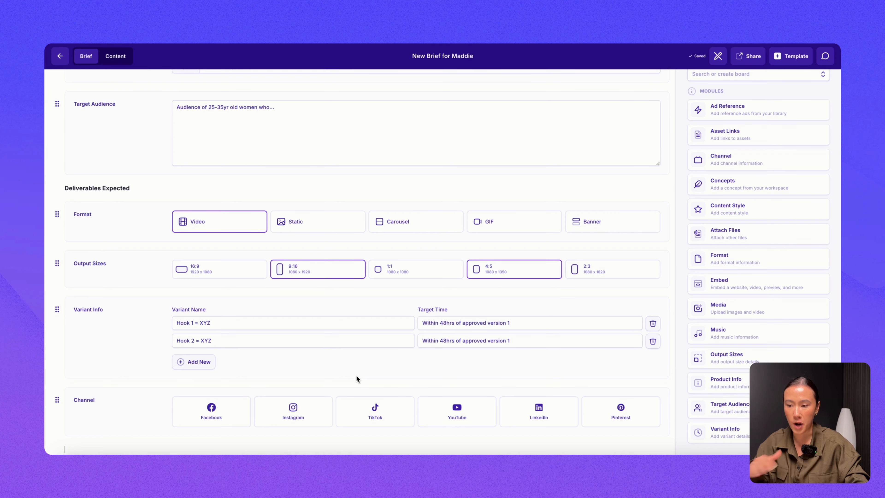
pyautogui.click(212, 412)
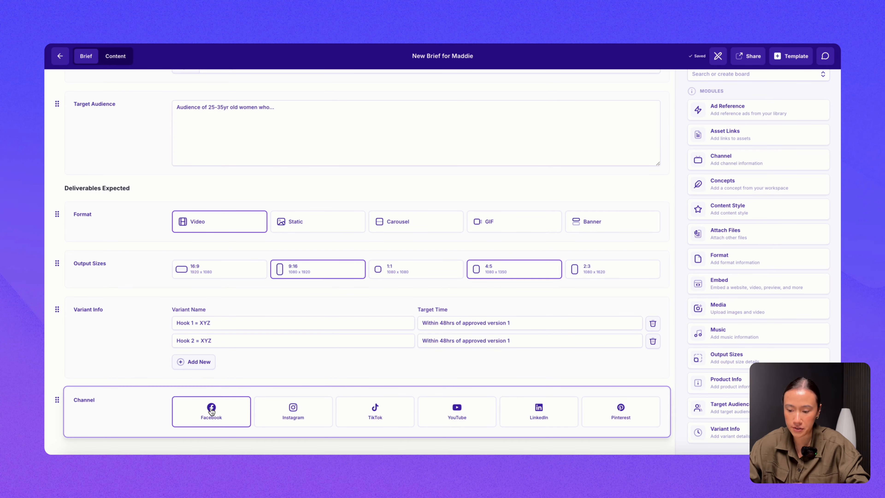
pyautogui.click(290, 417)
# - Add the heading "Creative Reference" below the Channel module
pyautogui.click(294, 447)
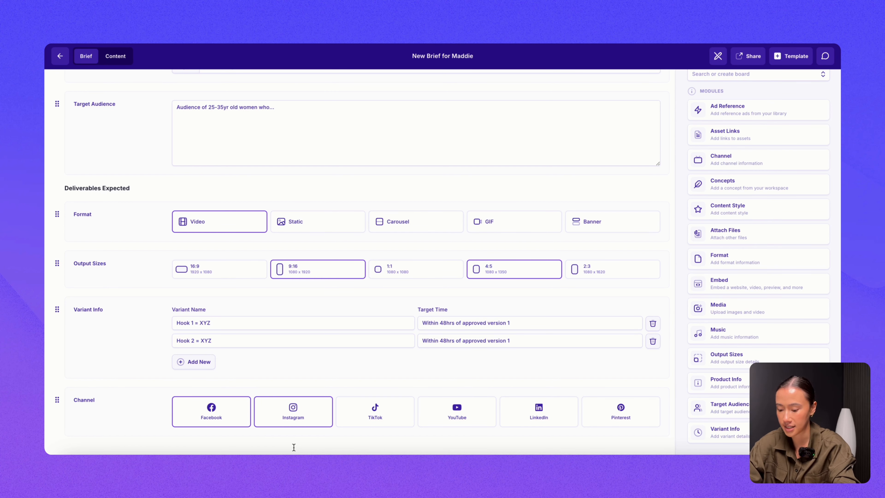
pyautogui.write('Creative Referenc')
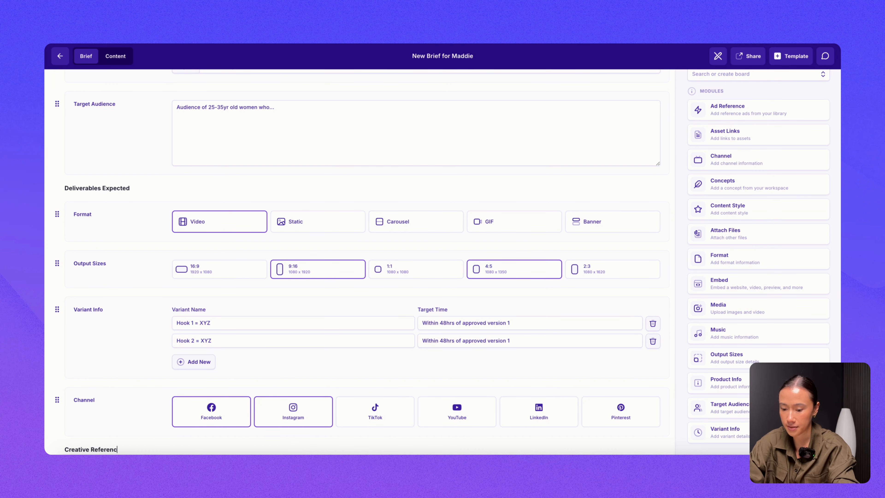
pyautogui.write('e')
pyautogui.press('Return')
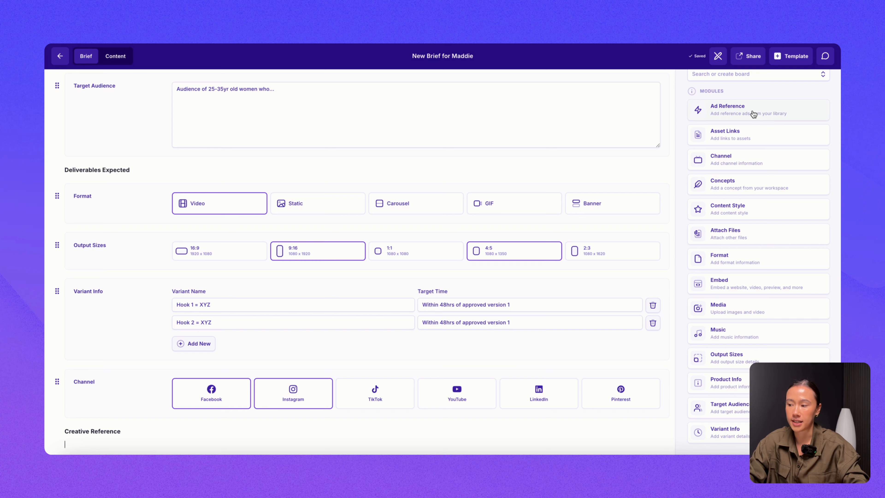
# - Add an Ad Reference module with the Exhale Healthy Coffee ad from the Supplements board under Client Ad Inspiration
pyautogui.click(725, 111)
pyautogui.click(156, 160)
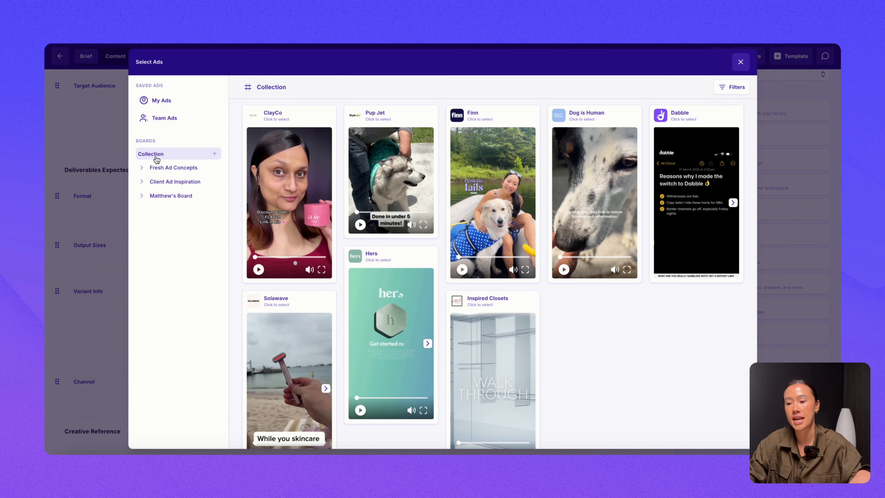
pyautogui.click(159, 181)
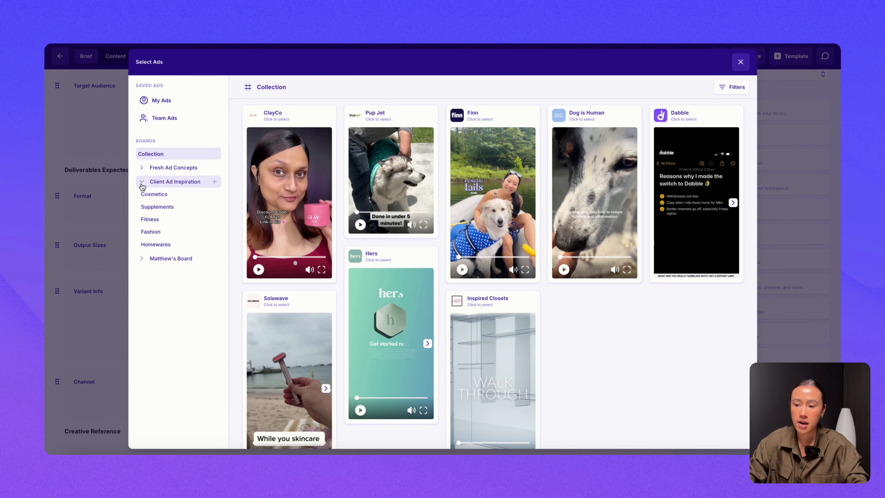
pyautogui.click(160, 207)
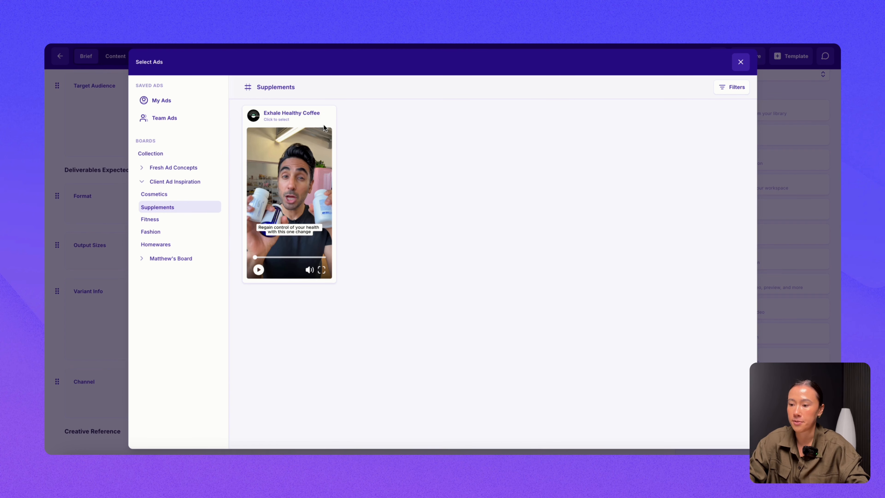
pyautogui.click(304, 149)
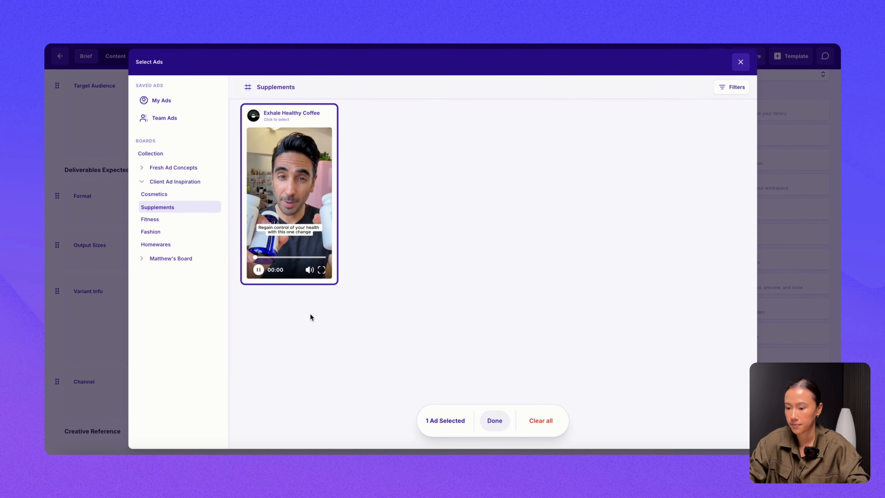
pyautogui.click(495, 421)
# - Insert a table below the ad reference with the column headers "Scene", "VO / Script" and "Text / Visual"
pyautogui.scroll(-5, 419, 378)
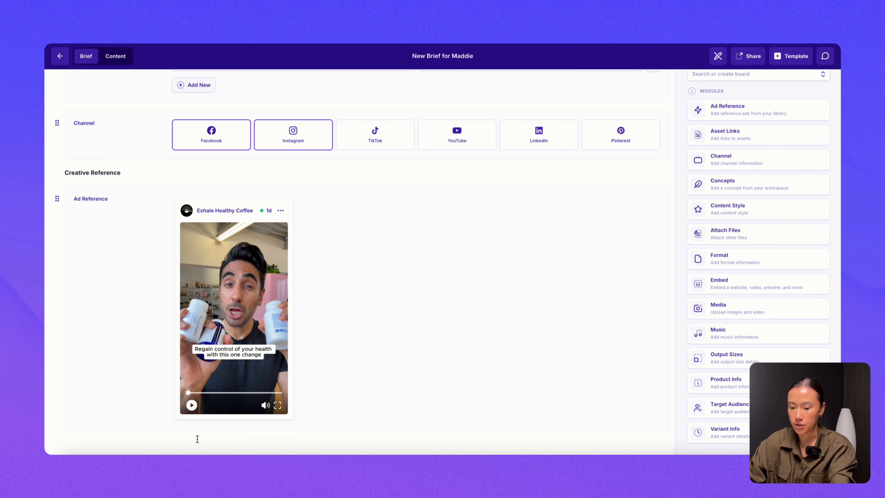
pyautogui.write('/')
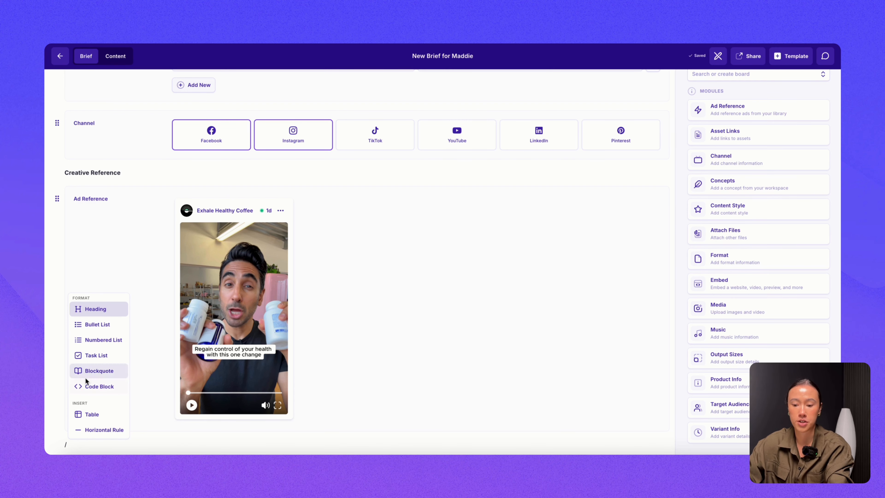
pyautogui.click(88, 415)
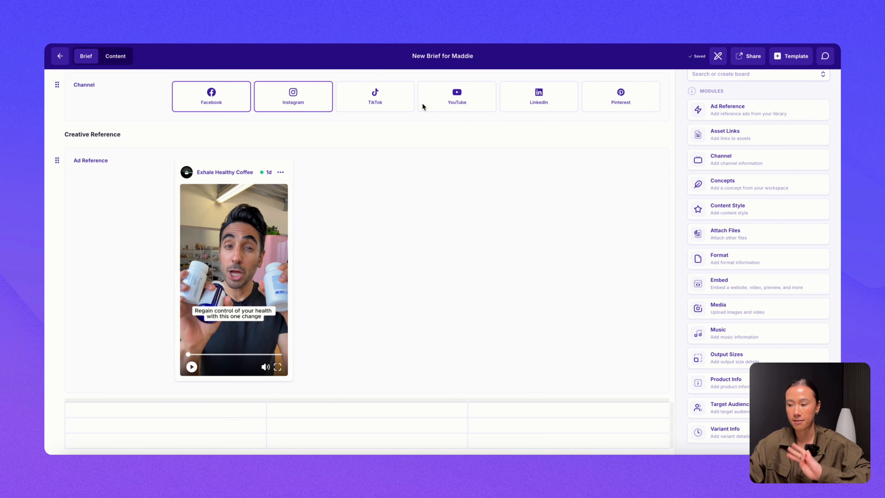
pyautogui.write('Scene')
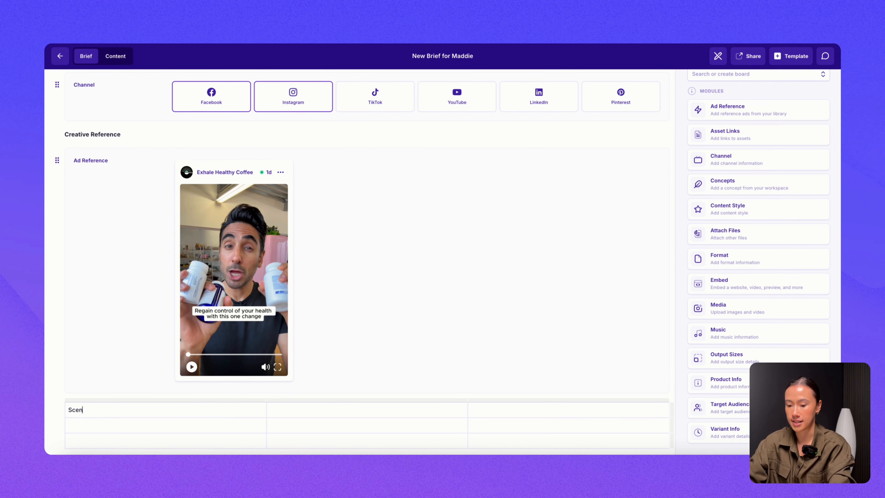
pyautogui.click(346, 411)
pyautogui.write('VO / Script')
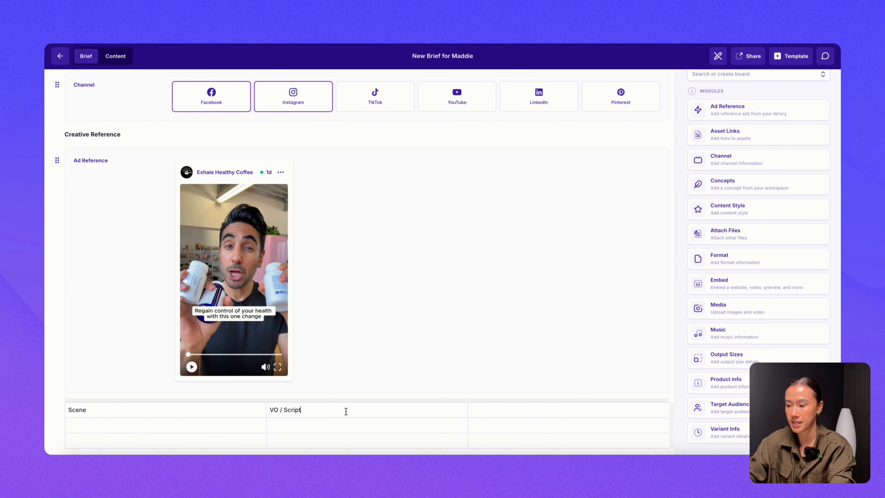
pyautogui.click(518, 412)
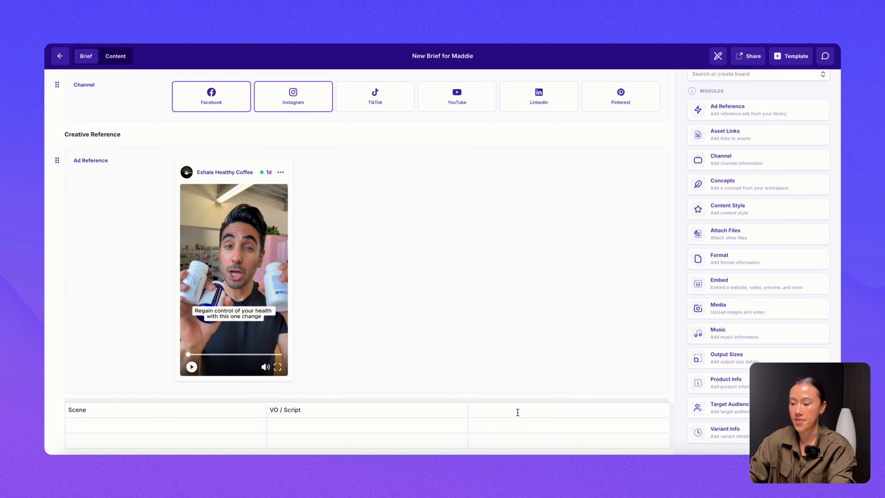
pyautogui.write('Text / ')
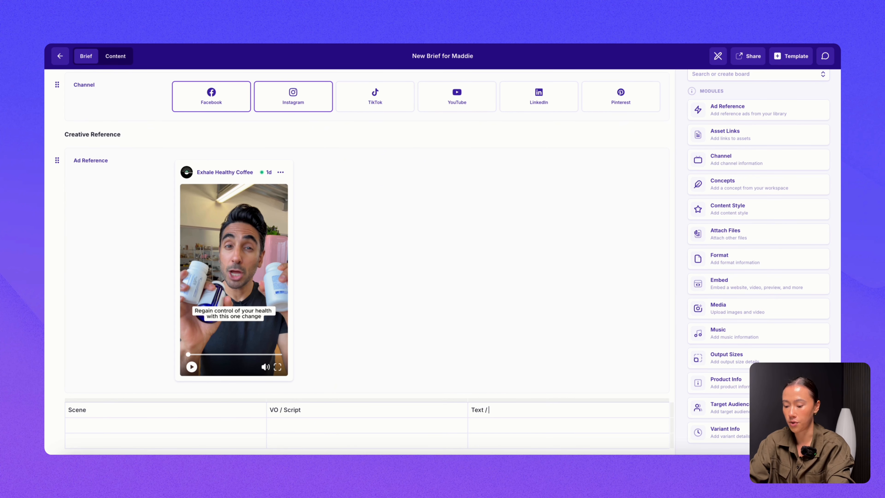
pyautogui.write('Visual')
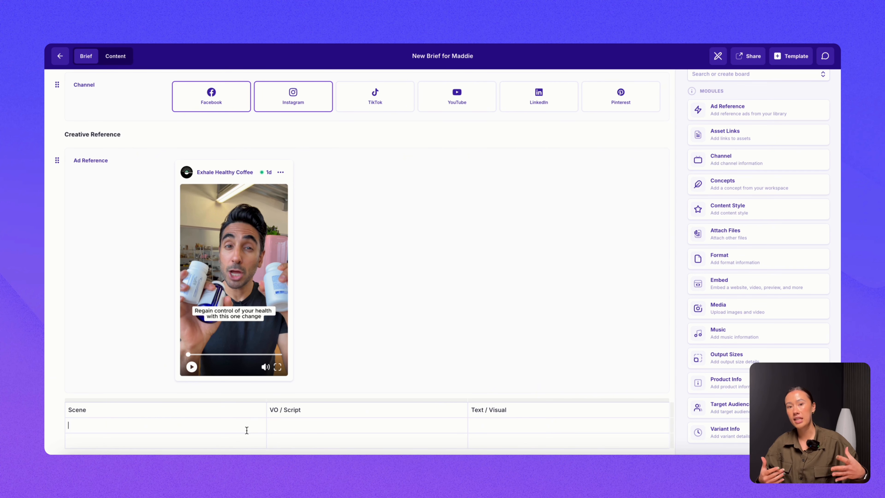
# - Describe the first scene as "Holding product up to camera" with the script "TTC: This one supplement changed my gut health for the better"
pyautogui.write('Ho')
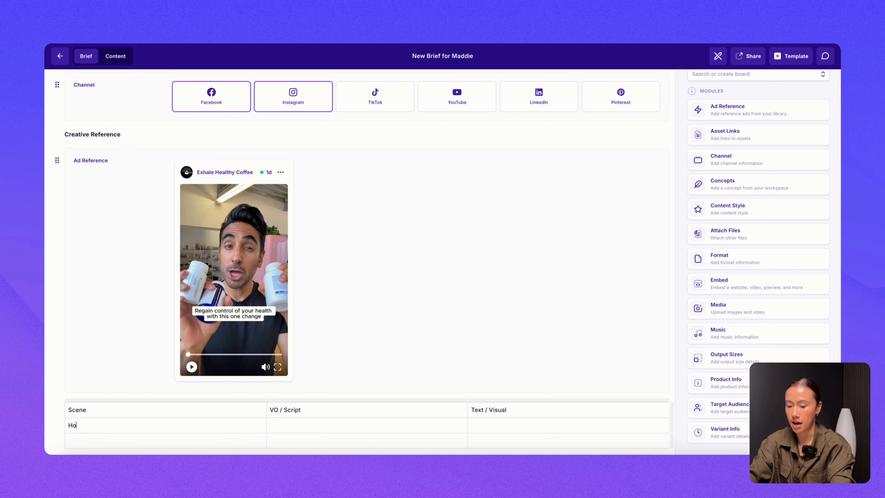
pyautogui.write('lding product up to camera')
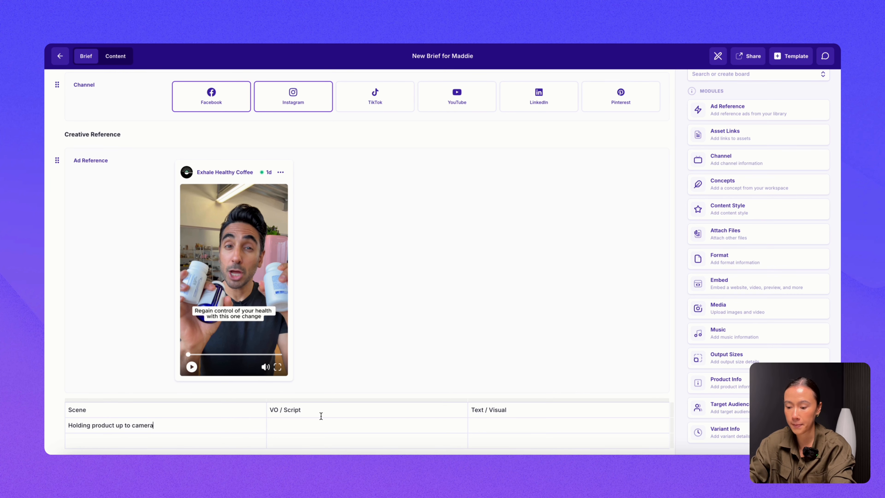
pyautogui.click(387, 426)
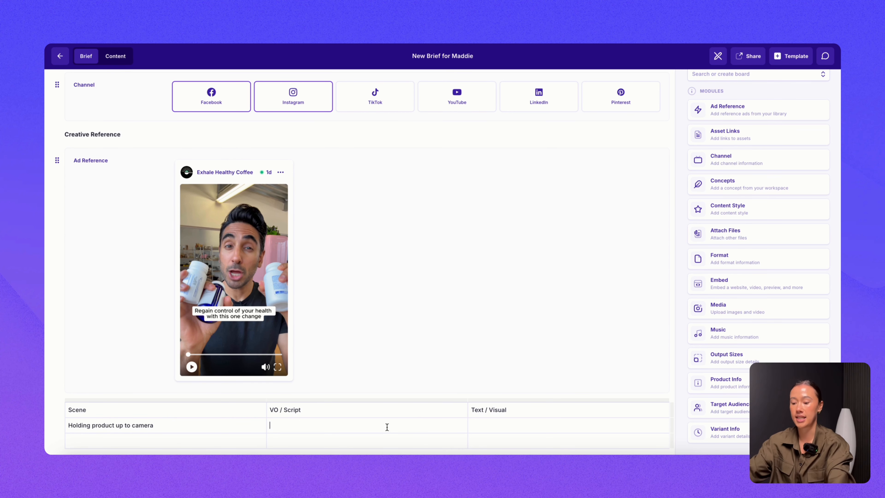
pyautogui.write('TTC: ')
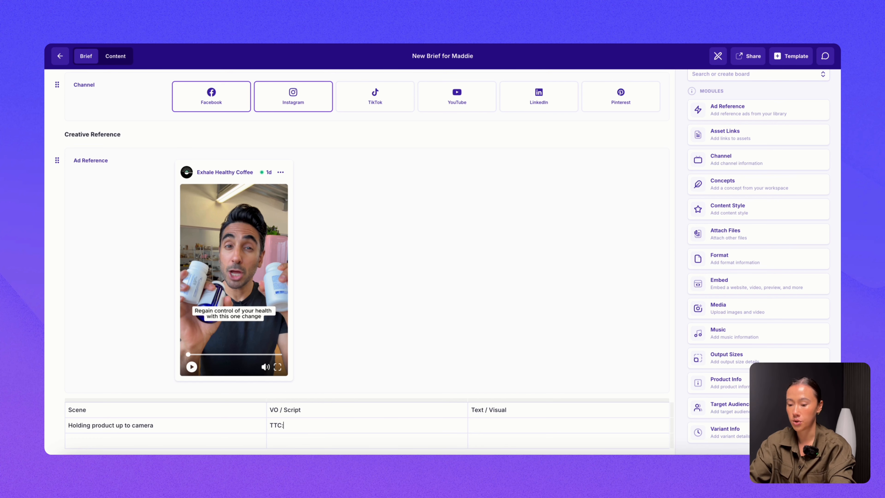
pyautogui.write('This one s')
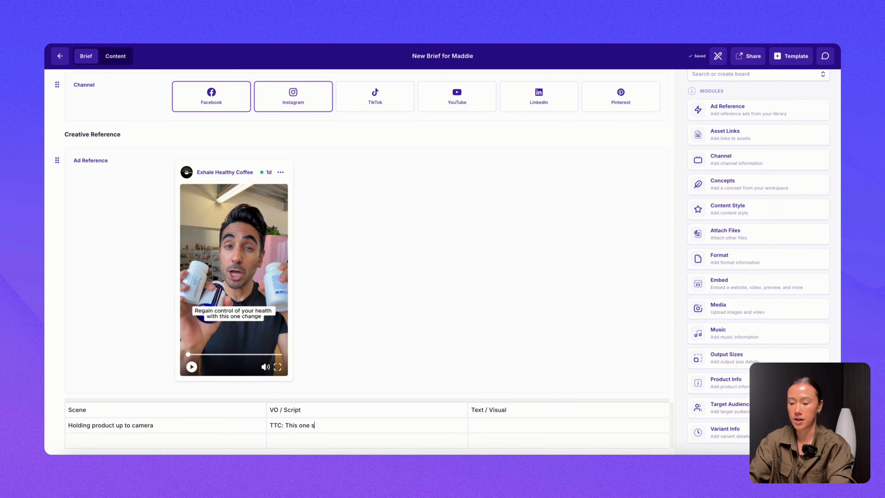
pyautogui.write('upplement changed m')
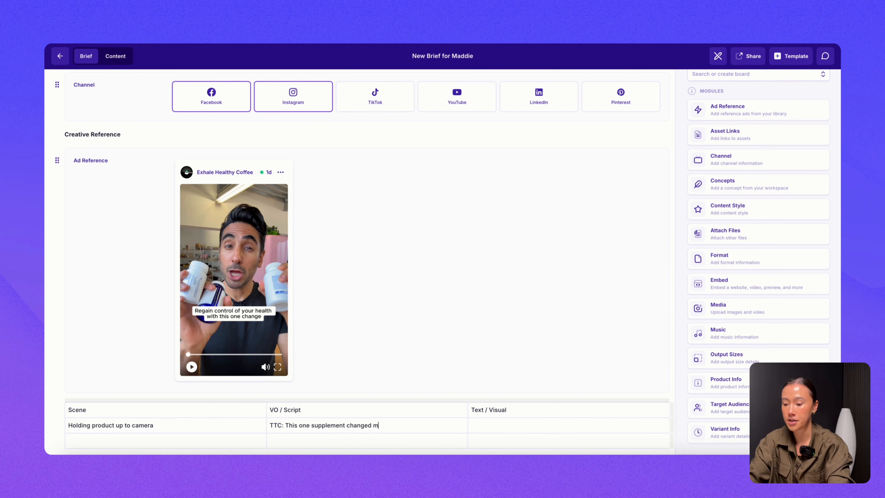
pyautogui.write('y gut health for th')
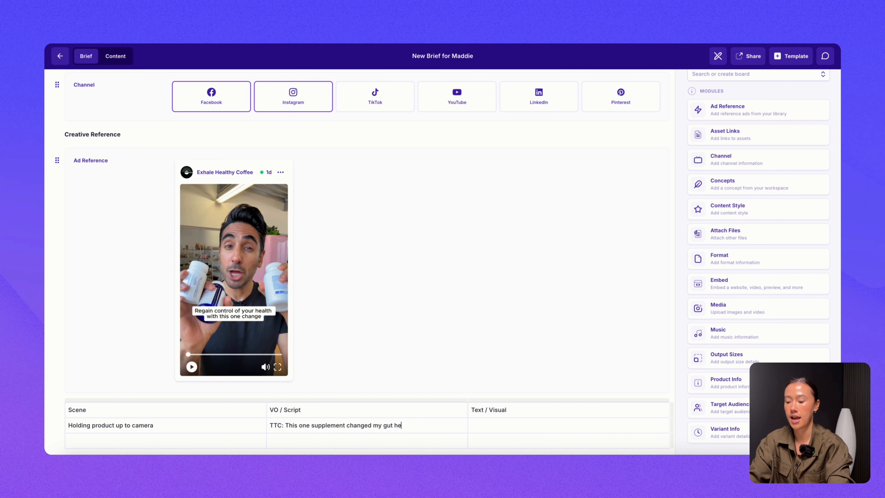
pyautogui.write('tter\t')
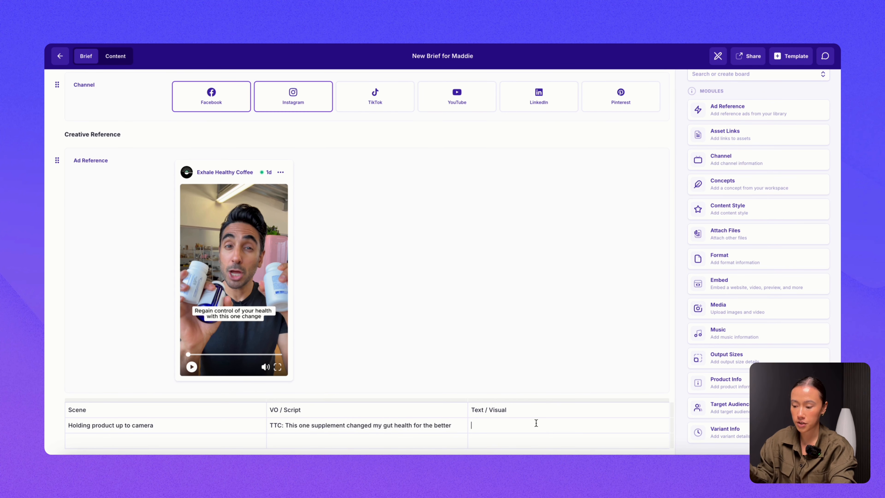
# - Fill the first scene's Text / Visual cell with "Caption in black text + white background (same as reference)"
pyautogui.write('Caption in black text + white background (same as refer')
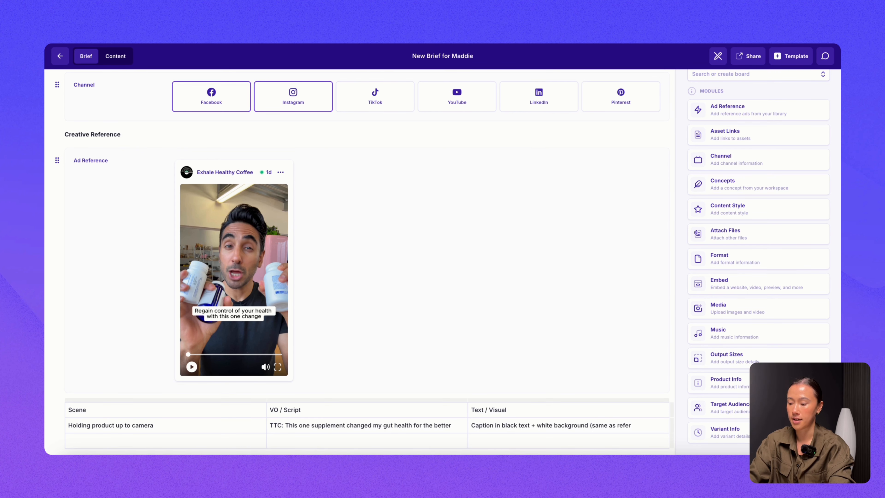
pyautogui.write('ence) ')
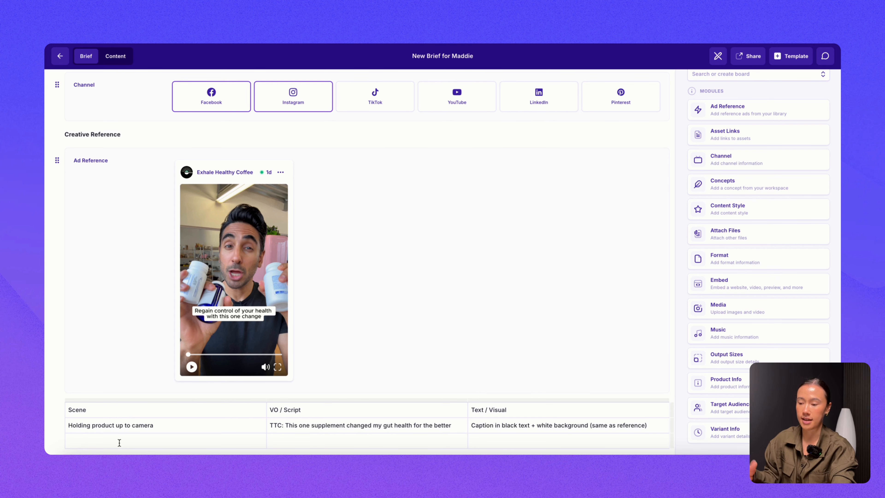
# - Describe the second scene as "Pouring pills onto counter" with the script "VO: I threw out all of my old pills"
pyautogui.write('Pouring pills onto counter')
pyautogui.press('Tab')
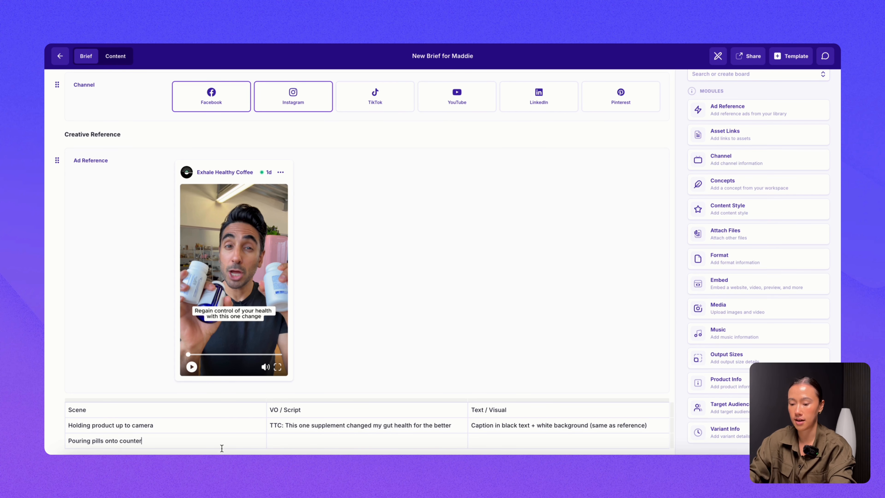
pyautogui.write('VO: I threw out all of my old pills')
# - Fill the second scene's Text / Visual cell with "Caption" and, on a second line, "- Angry emoji and zoom into pills pouring out"
pyautogui.press('Tab')
pyautogui.write('Caption')
pyautogui.press('Return')
pyautogui.write('- Angry emoj')
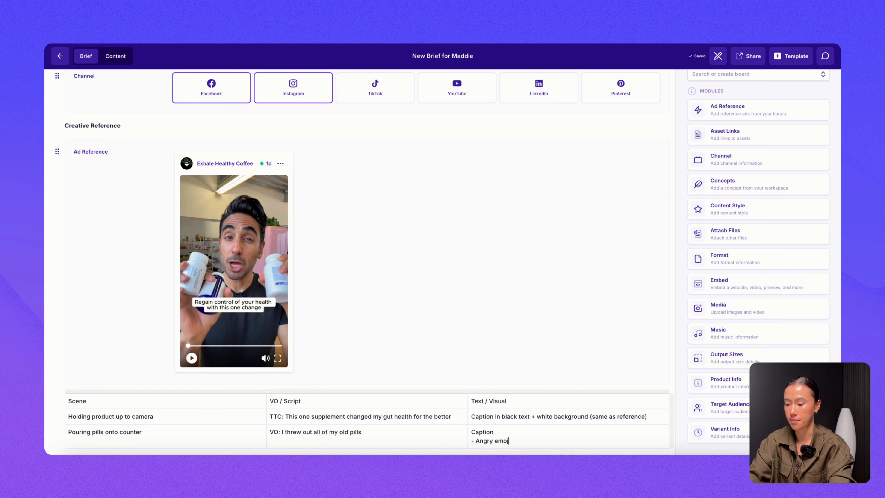
pyautogui.write('i and zoom into pills ')
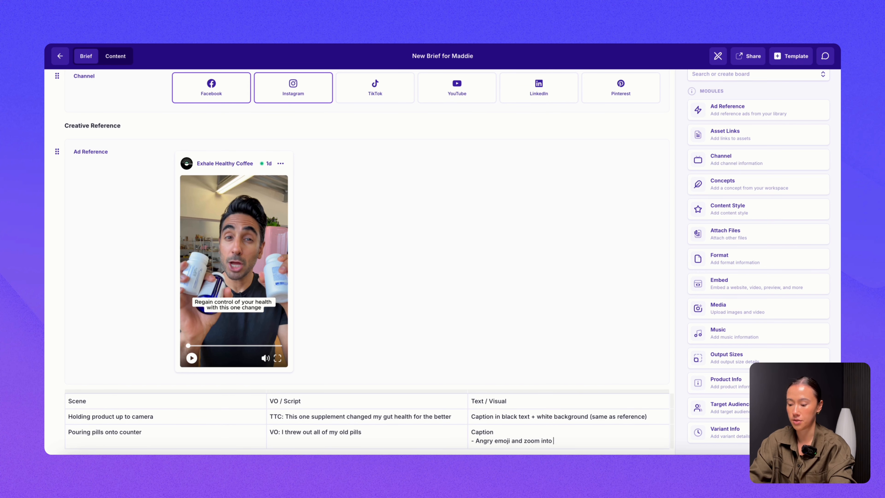
pyautogui.write('pouring out')
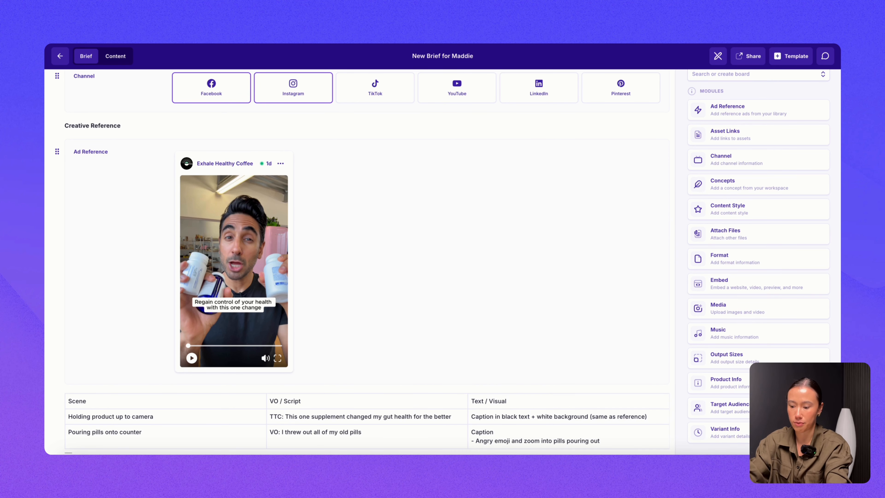
# - Add a two-line closing note below the table reading "Thank you!" and "Excited to work with you!"
pyautogui.write('Thank you!')
pyautogui.press('Return')
pyautogui.write('Excited to ')
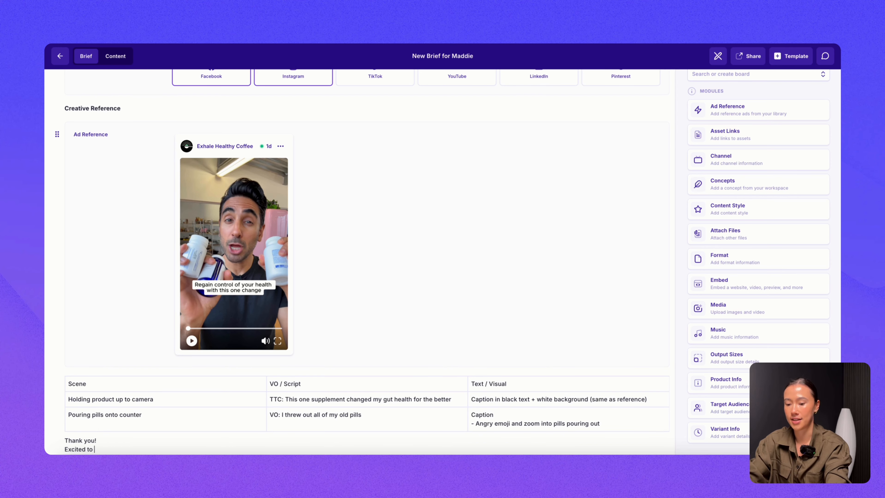
pyautogui.write('work with you!')
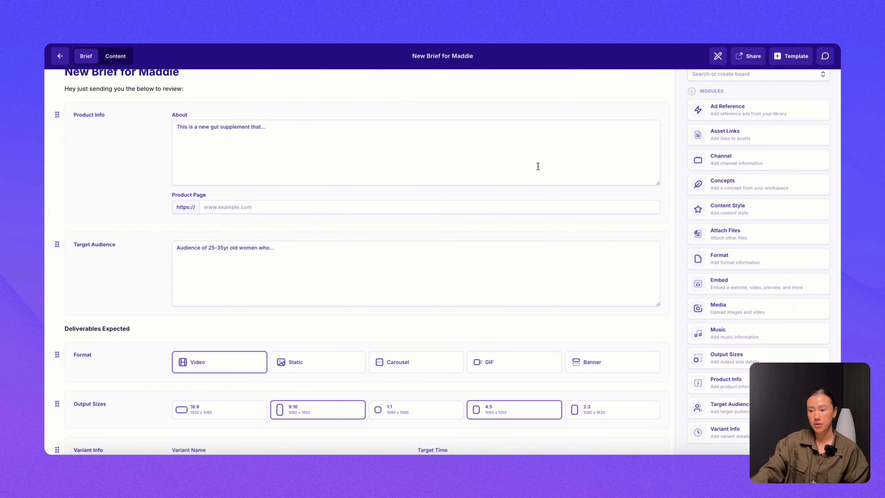
# - View the dialog for creating a template from this brief and close it without creating one
pyautogui.scroll(1, 538, 167)
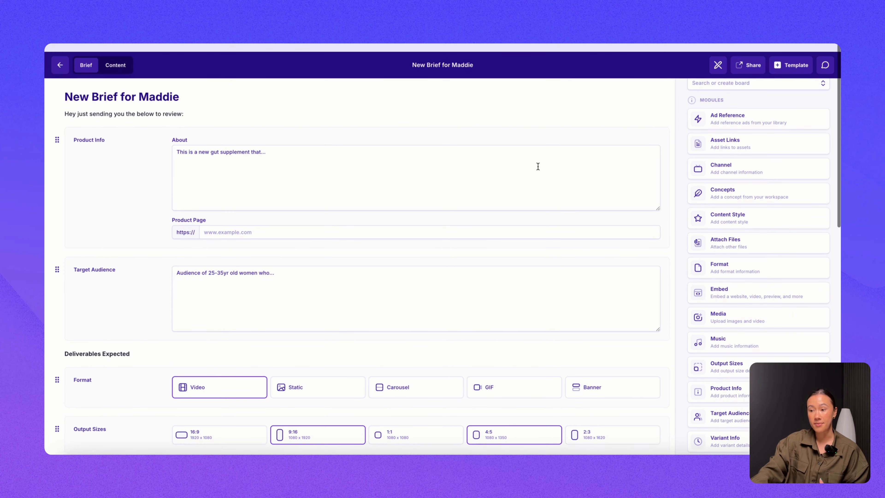
pyautogui.click(797, 61)
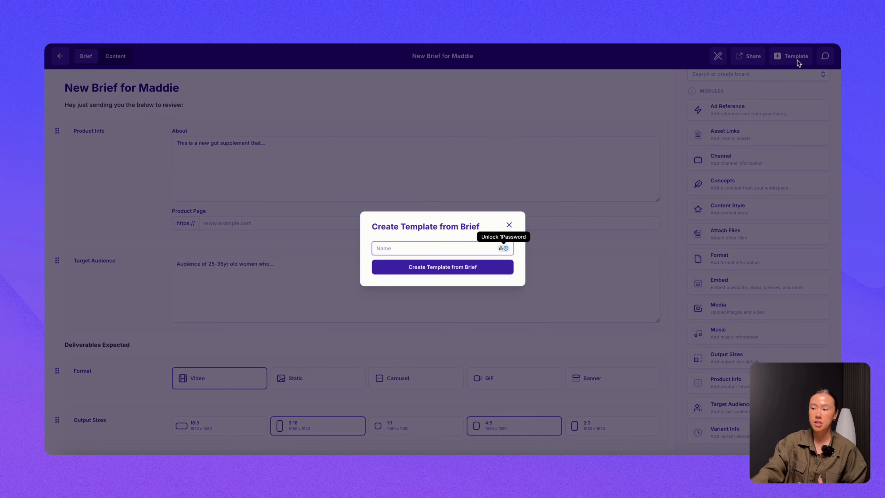
pyautogui.click(508, 225)
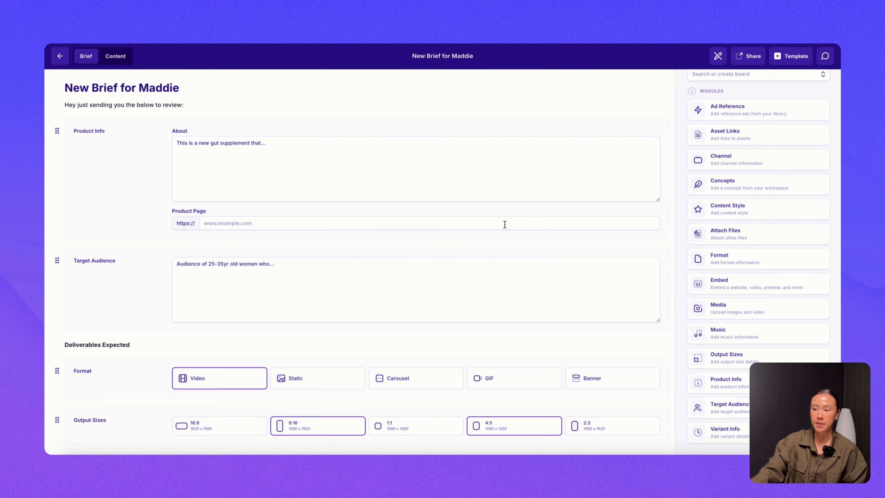
# - Set the brief's sharing access to Public so anyone with the link can view it
pyautogui.click(748, 58)
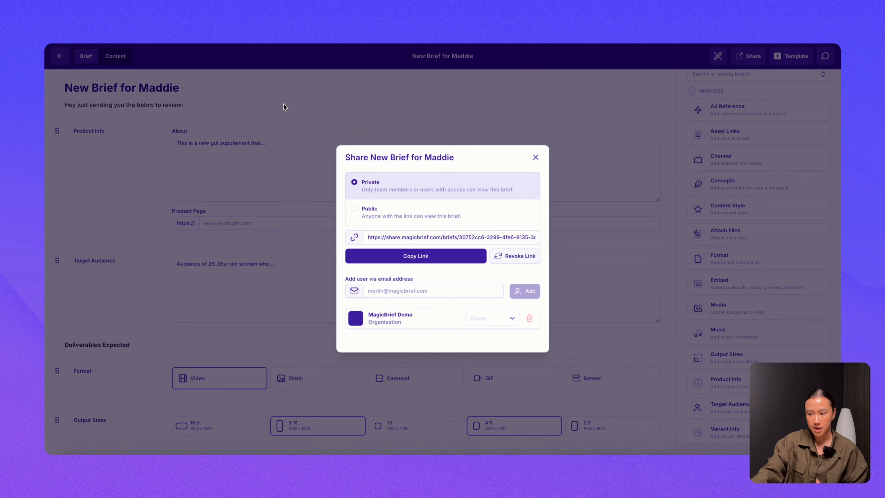
pyautogui.click(415, 217)
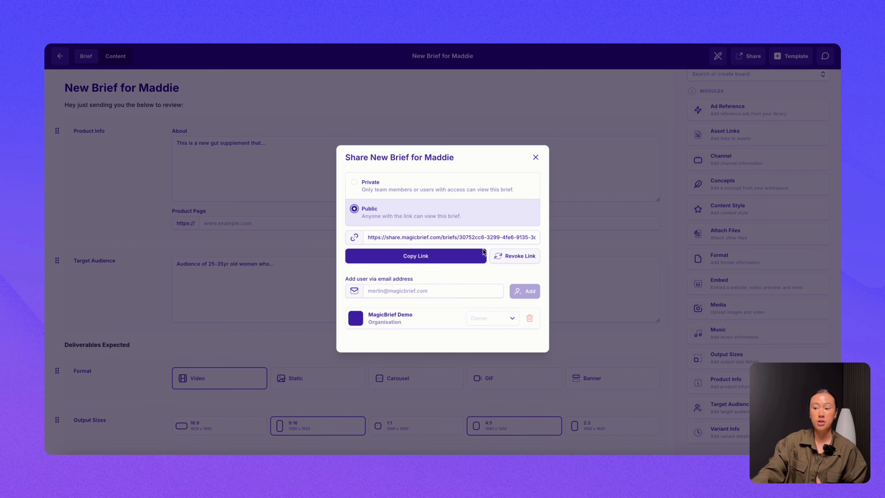
pyautogui.click(536, 157)
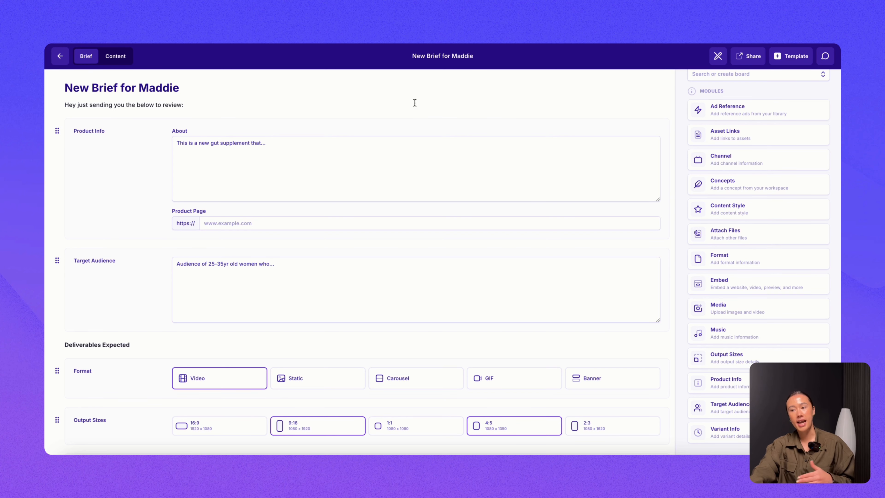
# - Open the brief's Content view with its file upload area
pyautogui.click(117, 58)
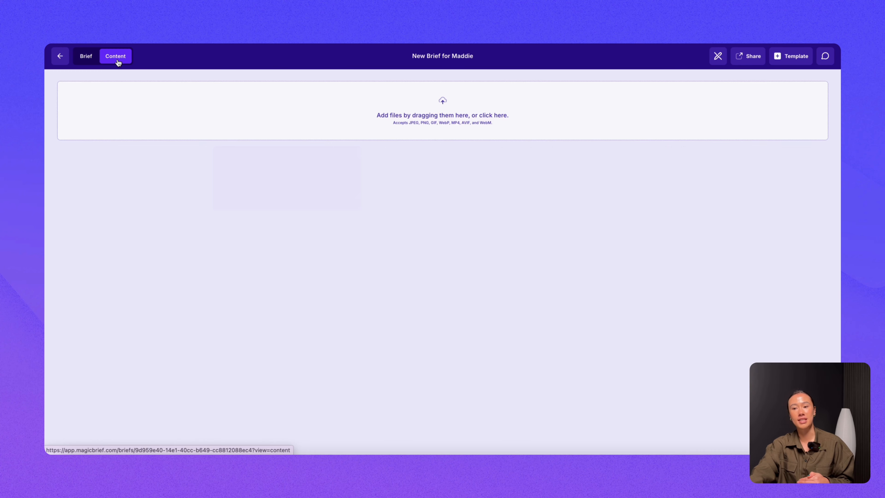